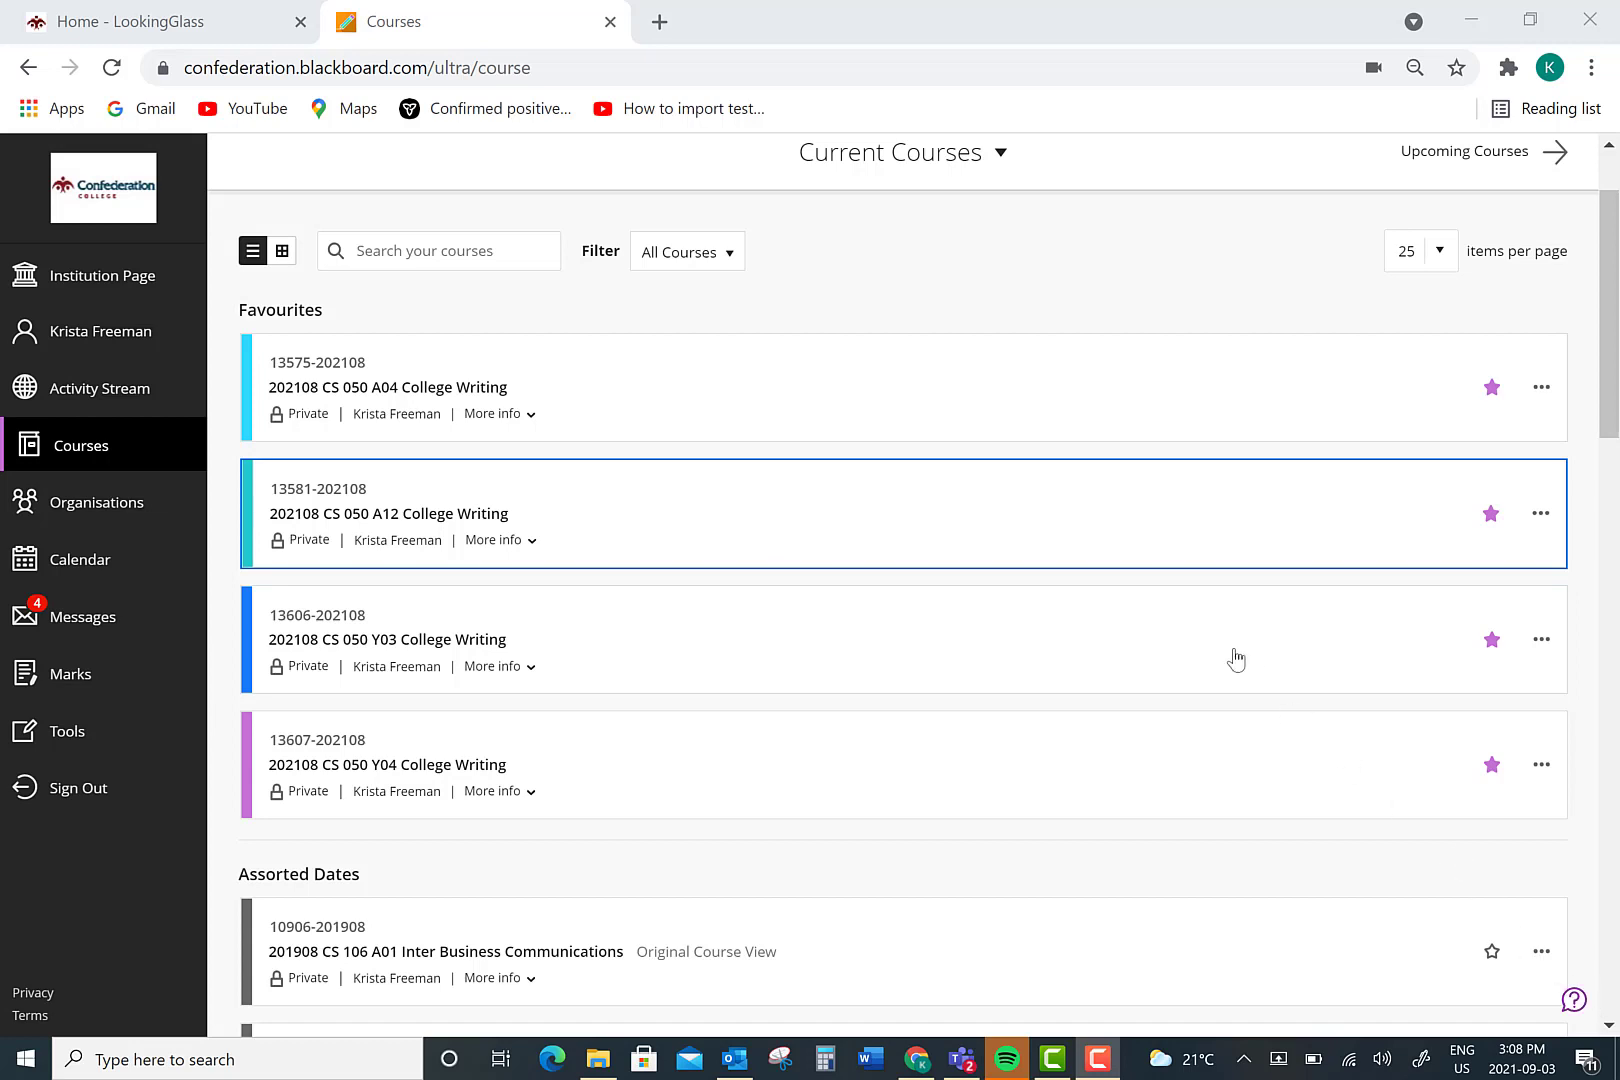
Step: Enter the 202108 CS 050 A12 College Writing course from its course card
{"action": "left_click", "coordinate": [623, 524]}
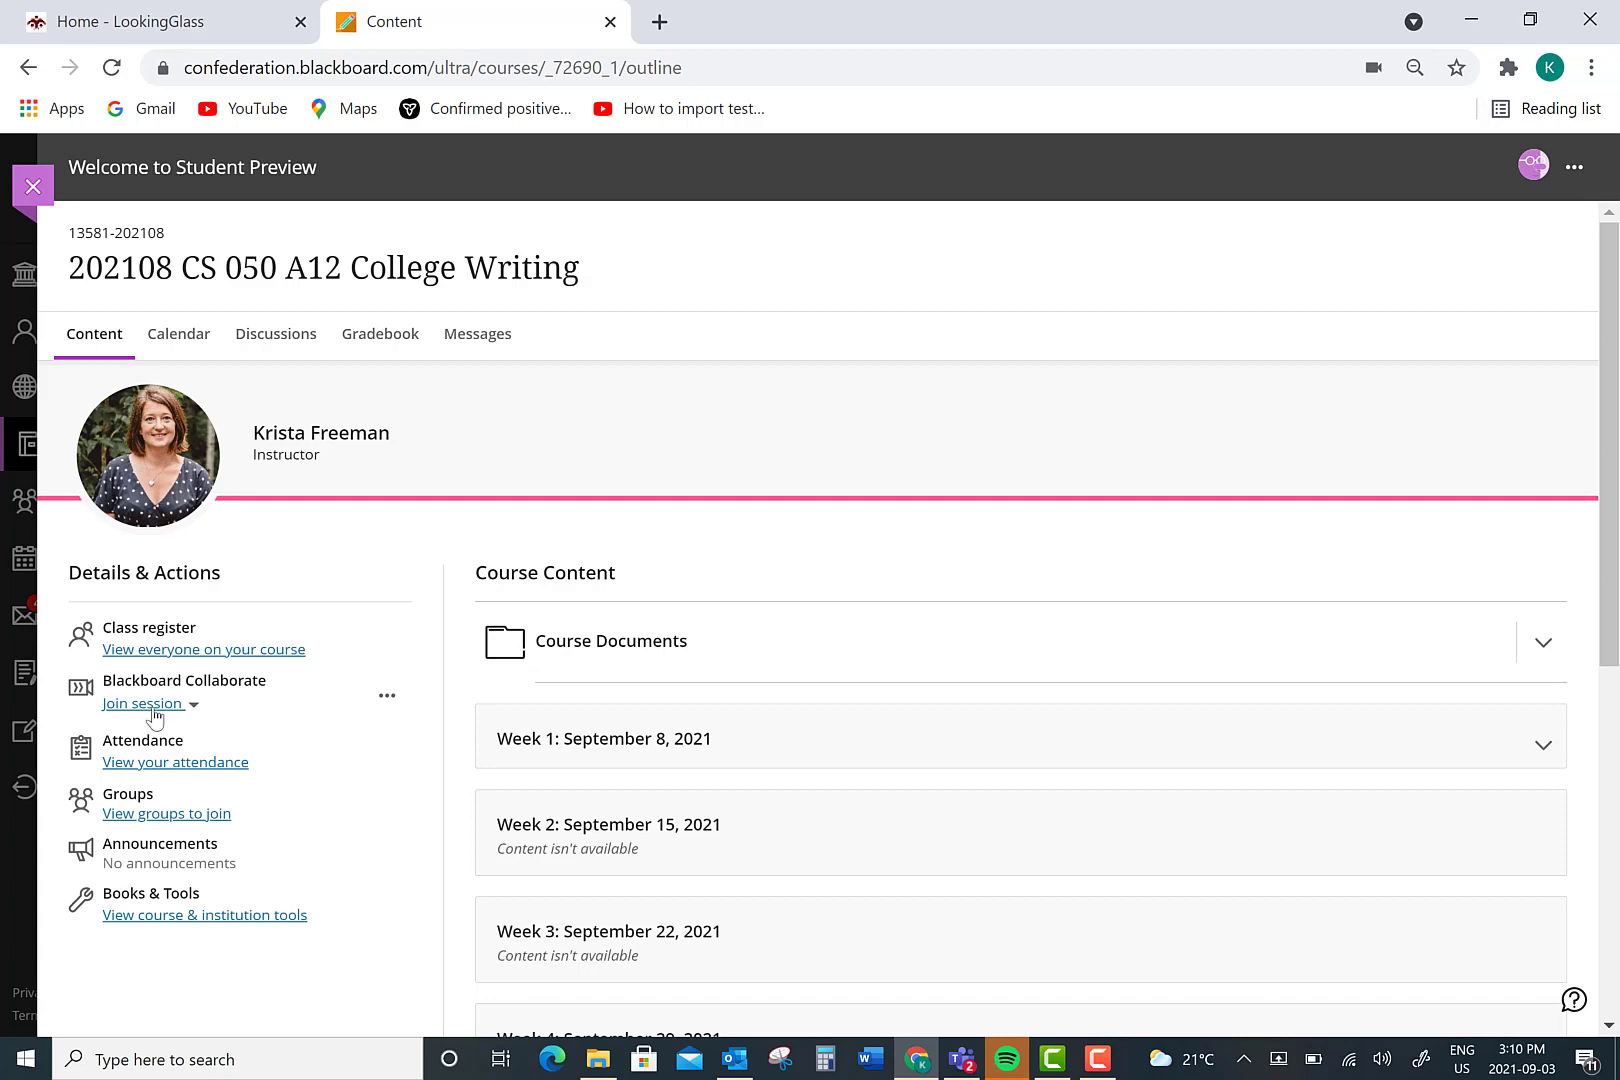
Step: Reveal the joinable session rooms for the College Writing course
{"action": "left_click", "coordinate": [154, 711]}
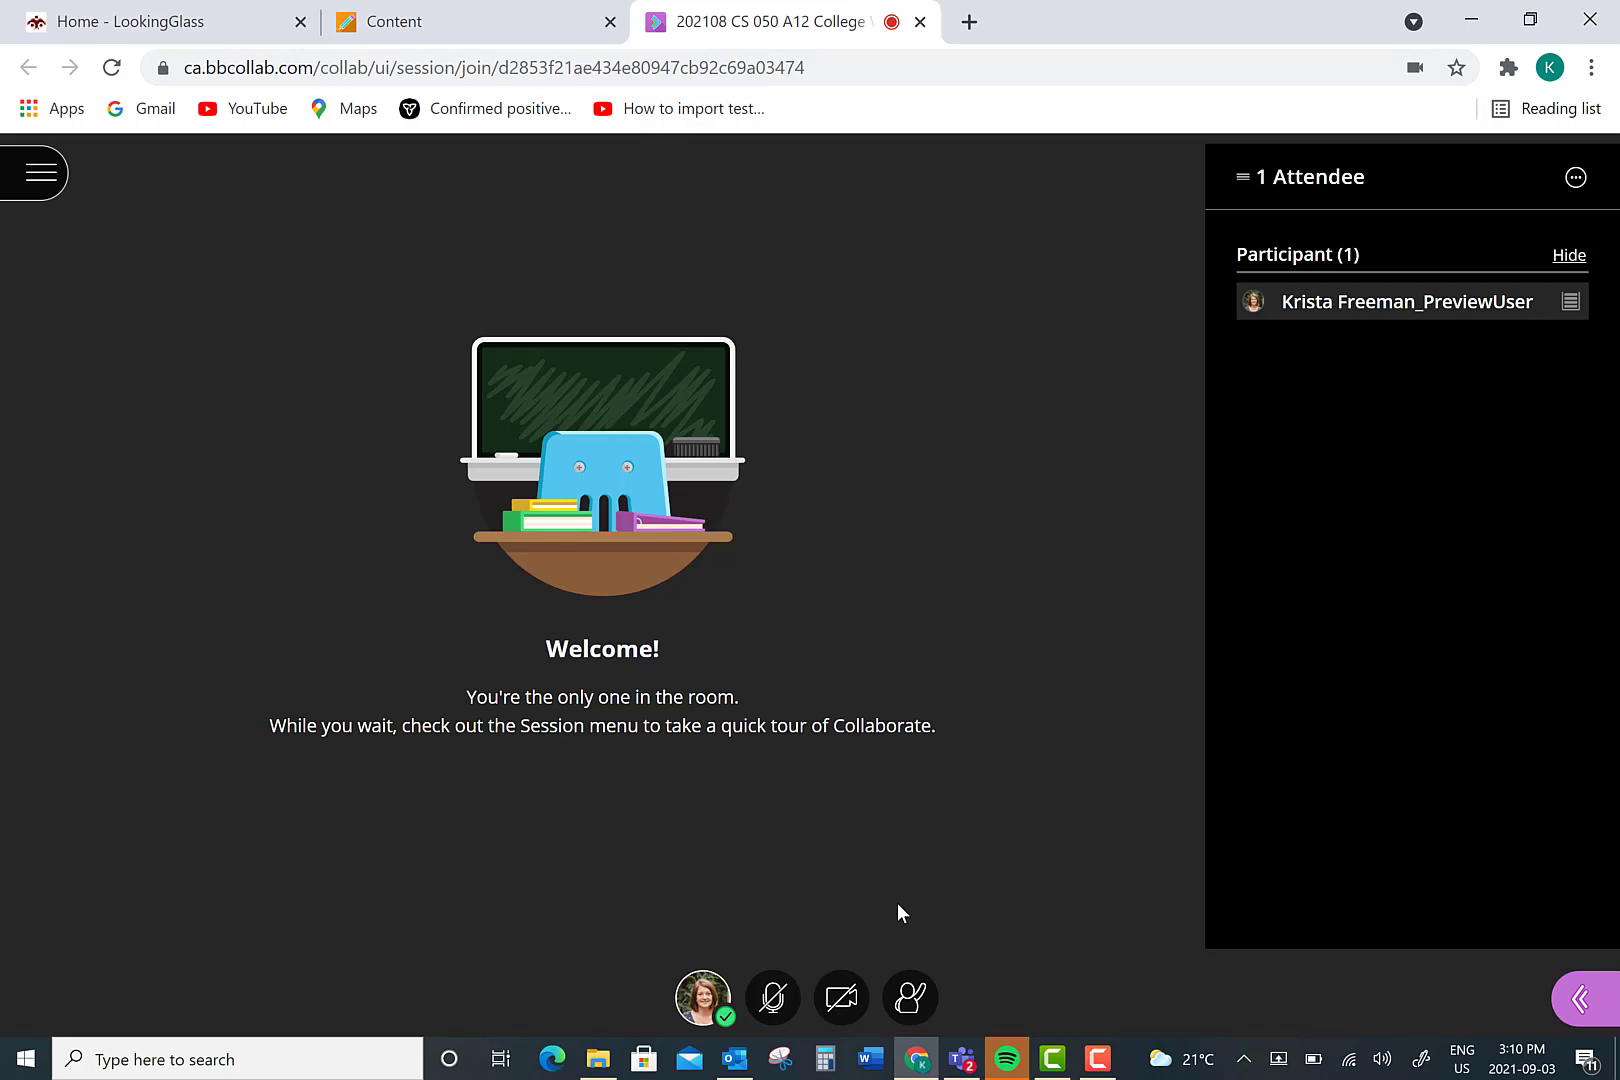
{"action": "left_click", "coordinate": [916, 1003]}
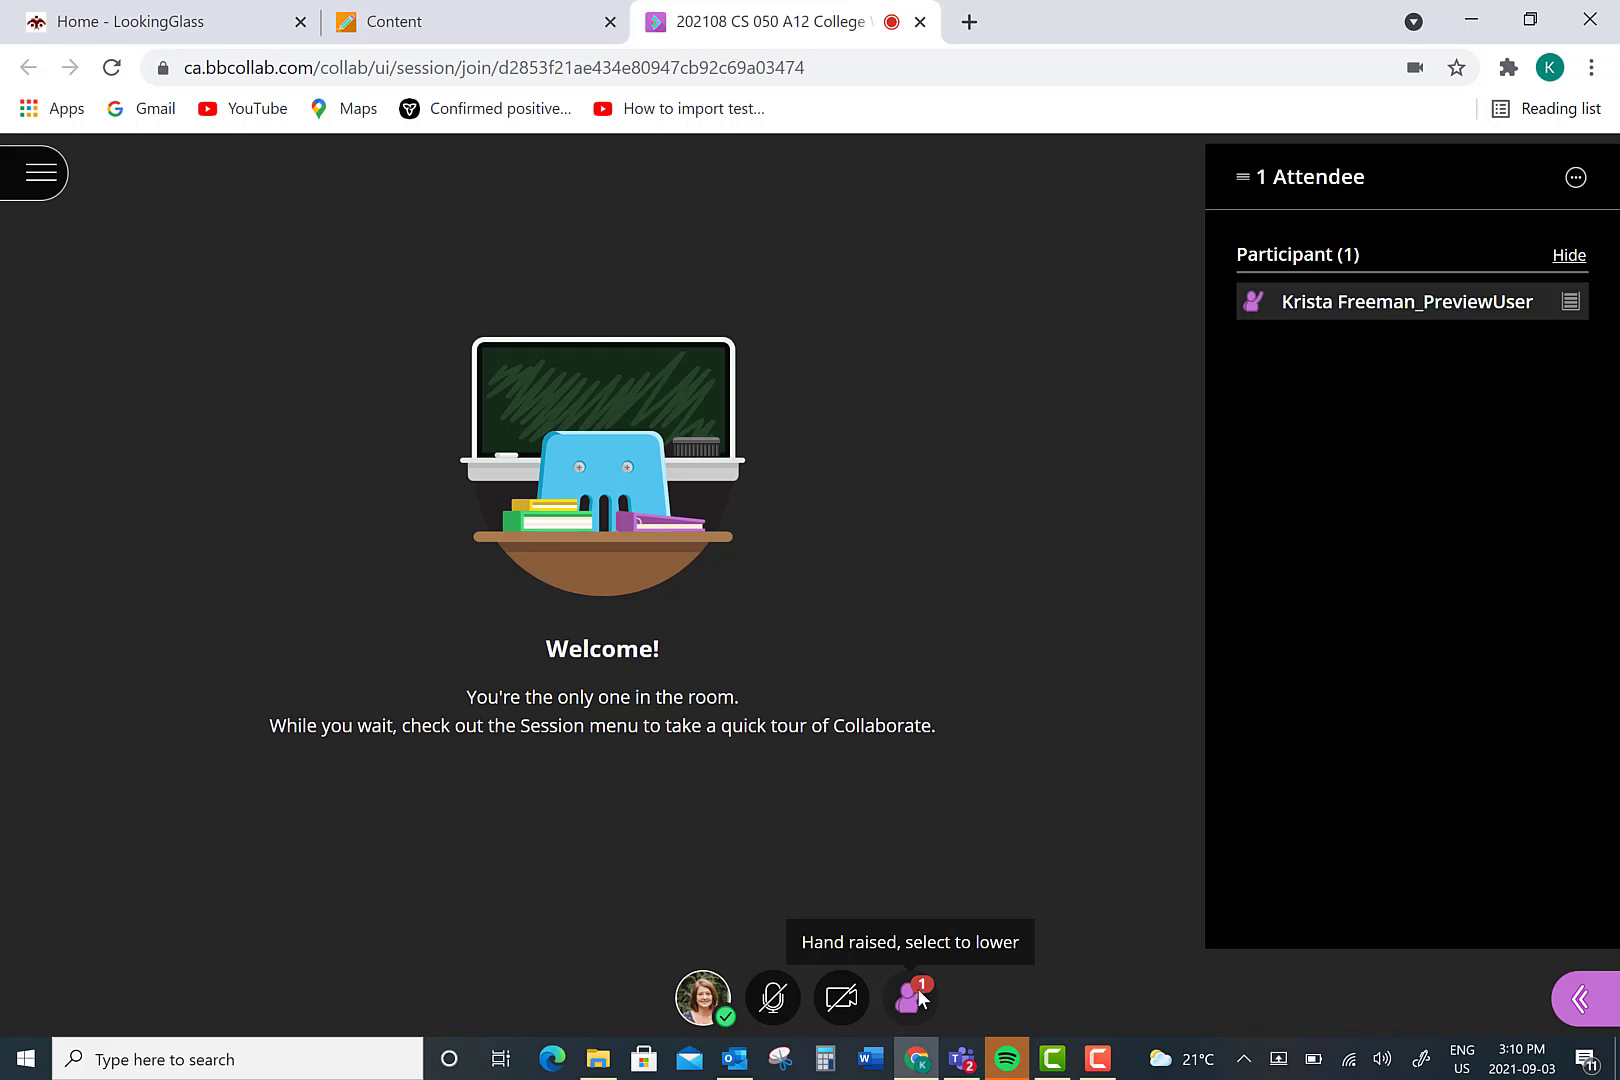
{"action": "left_click", "coordinate": [916, 991]}
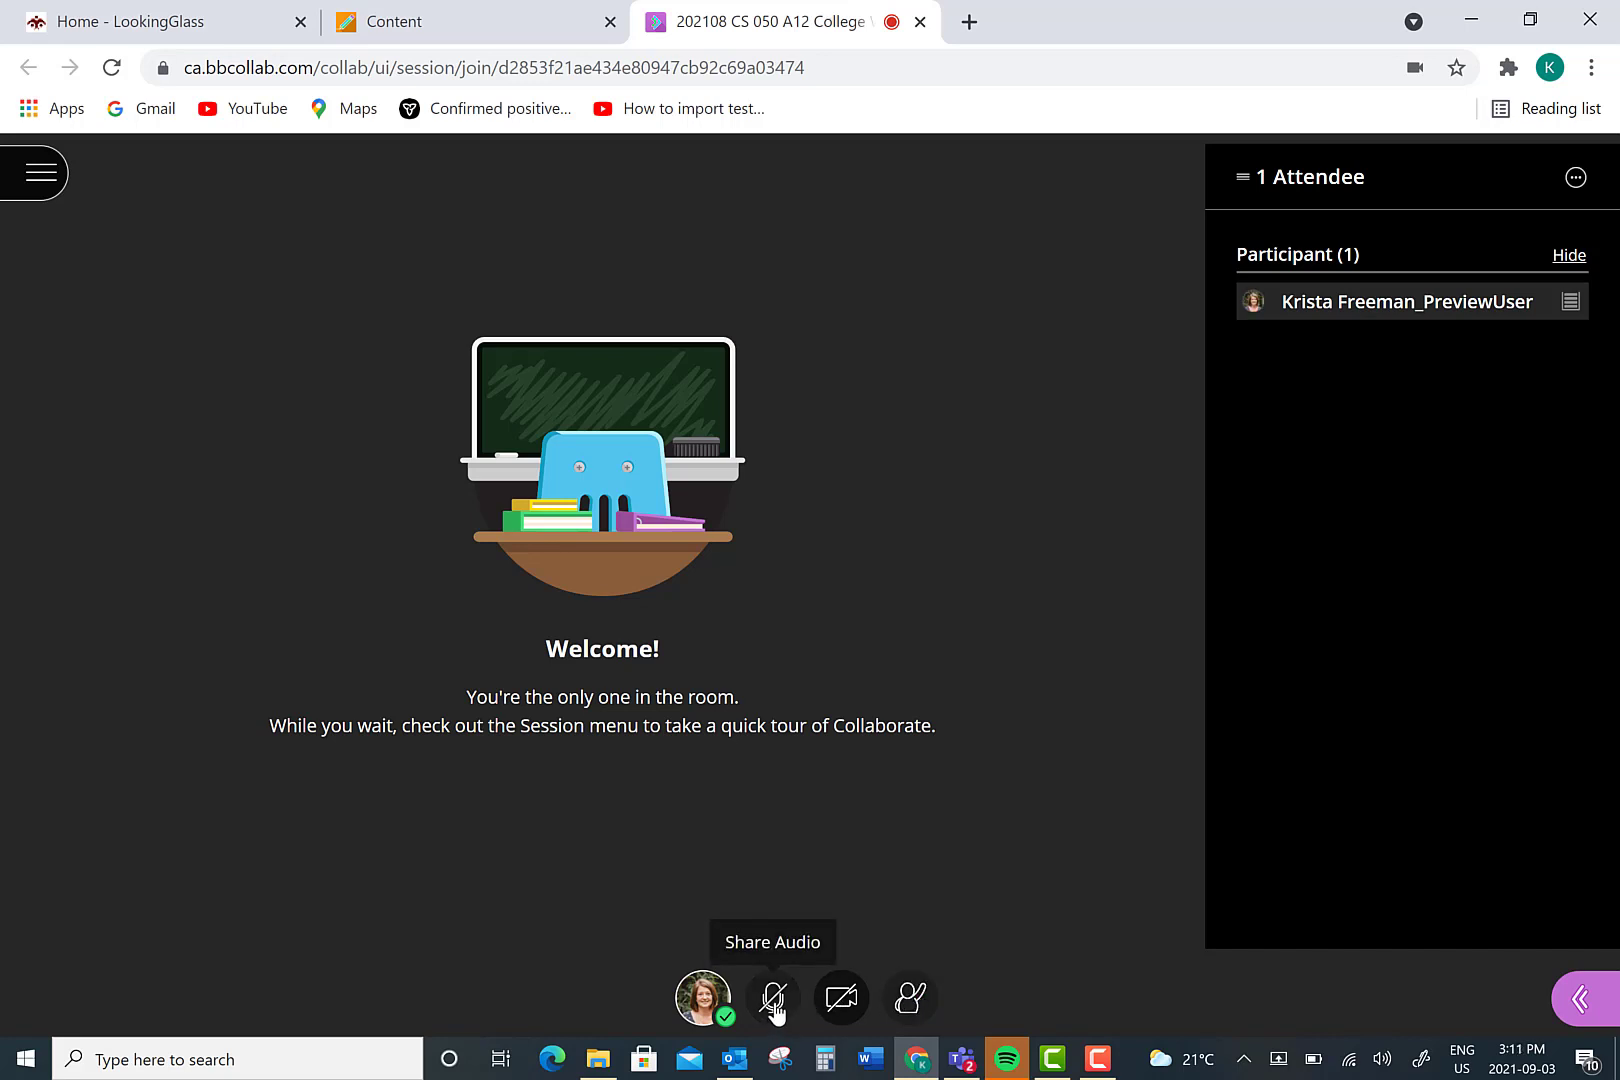
{"action": "left_click", "coordinate": [775, 998]}
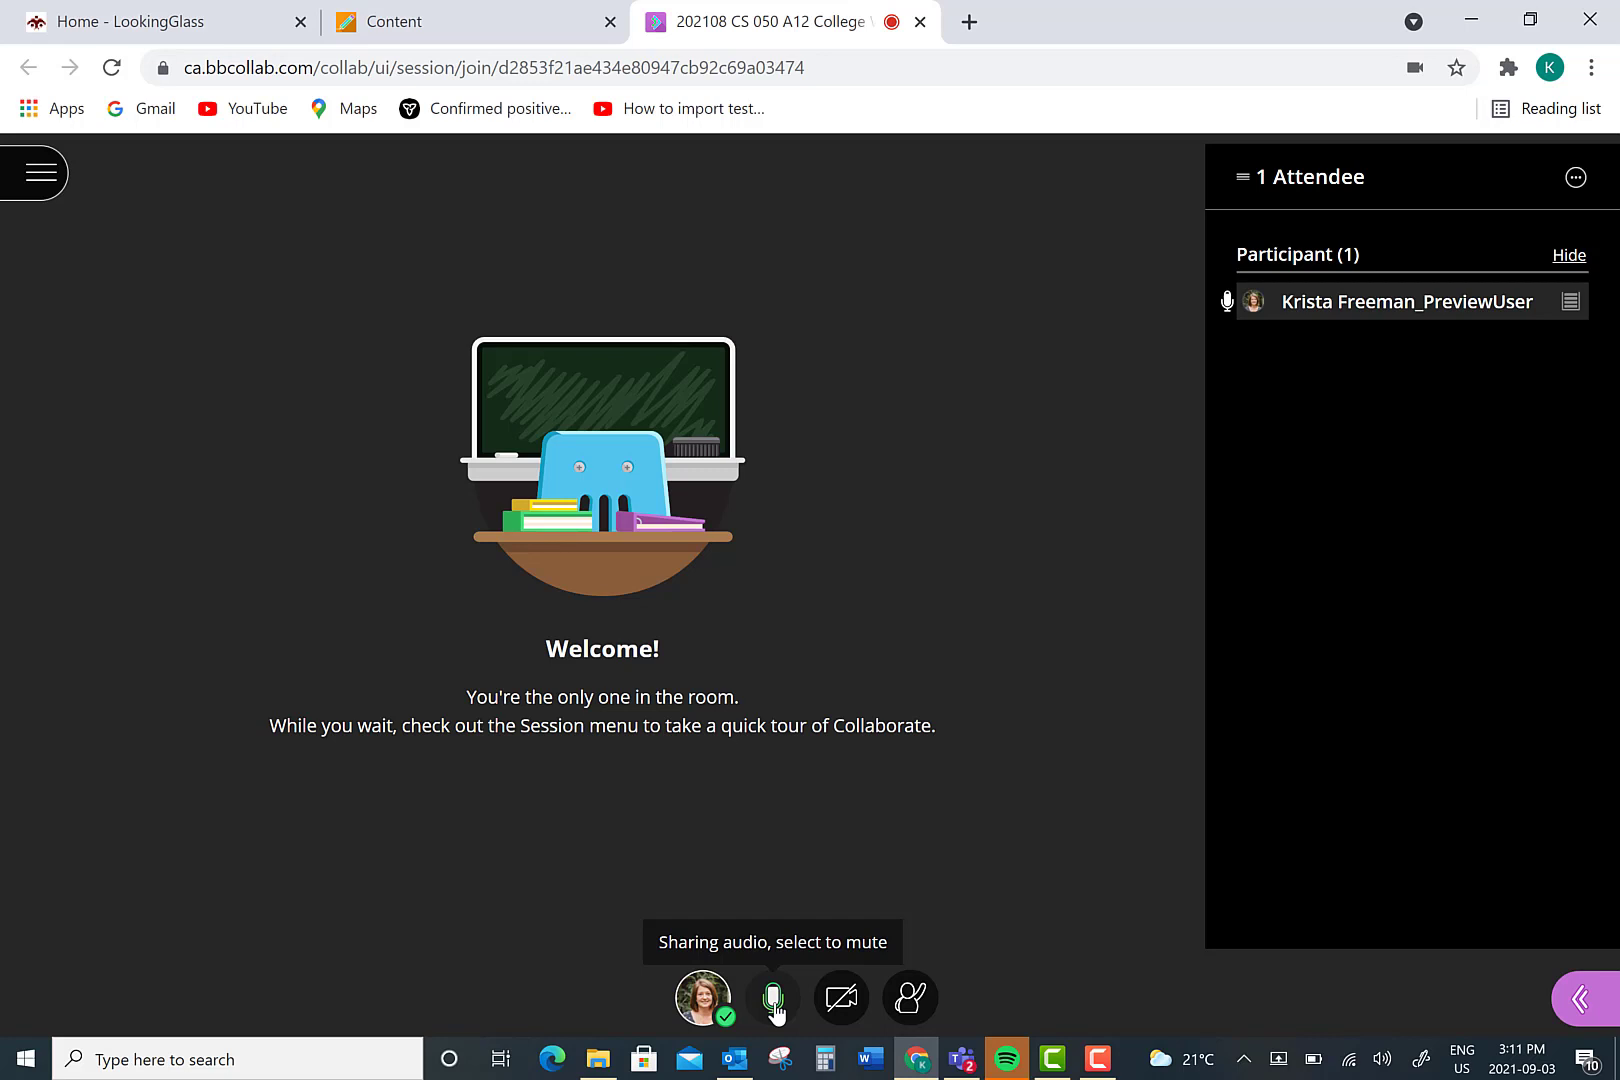
{"action": "left_click", "coordinate": [775, 998]}
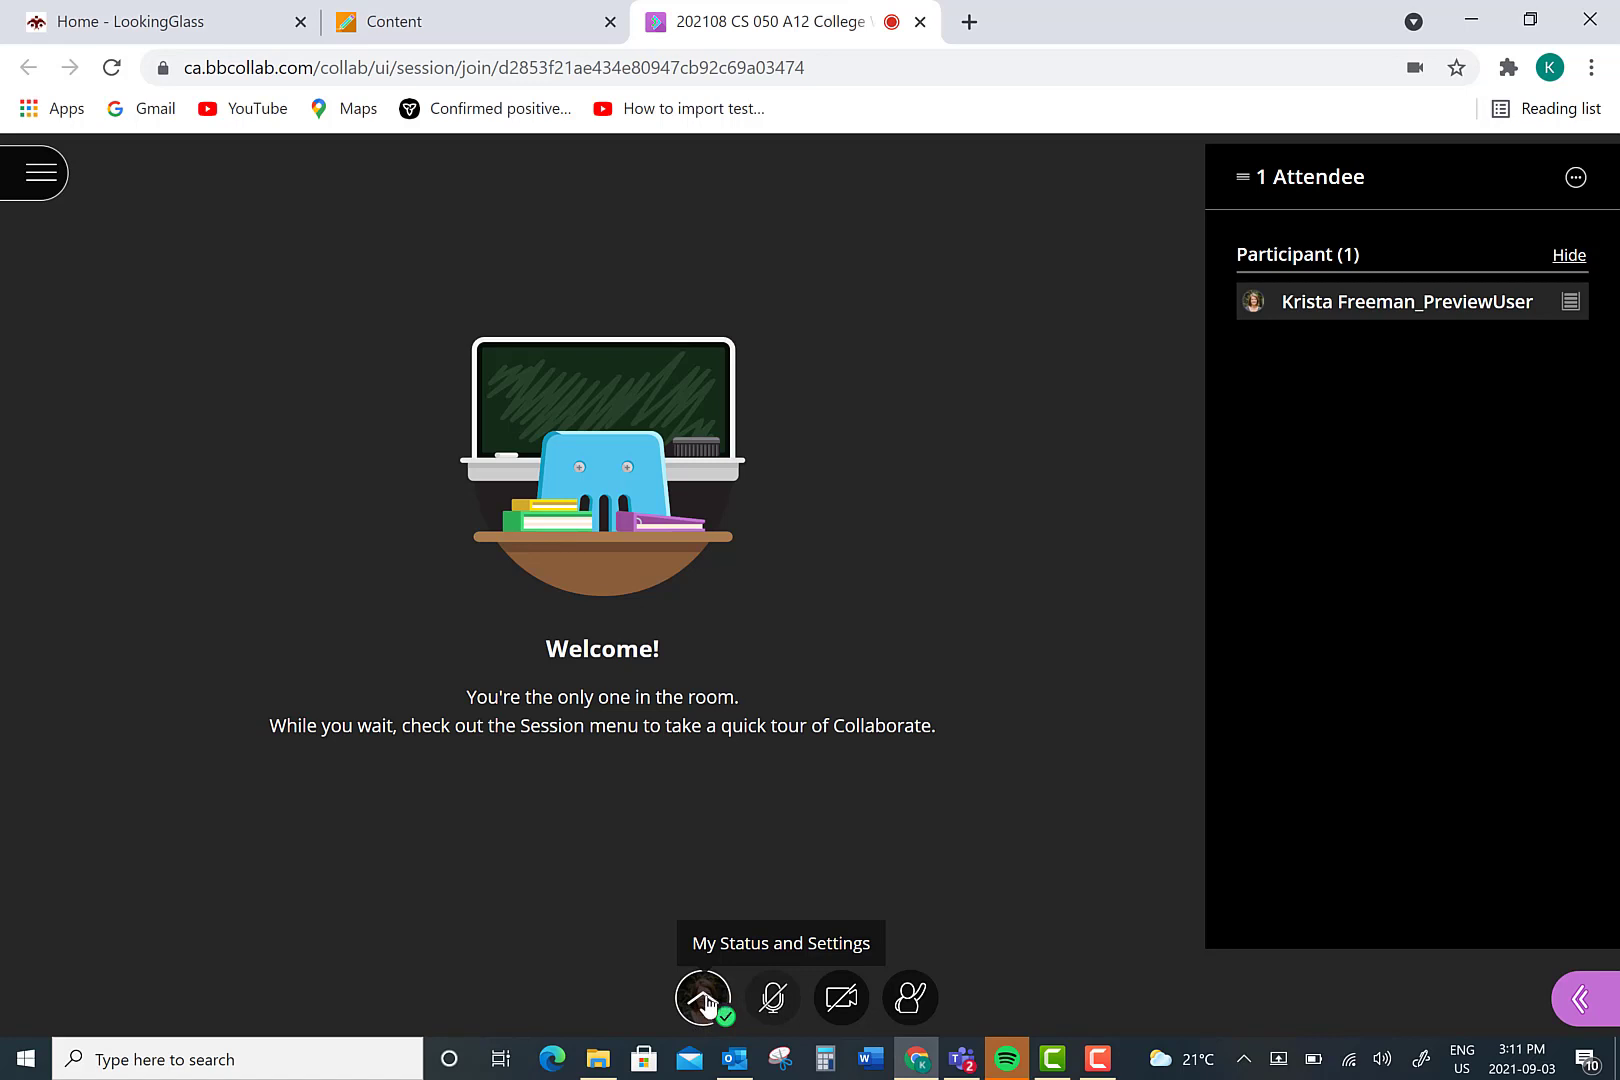
Step: Show your own status menu with Away, Leave session and feedback reactions
{"action": "left_click", "coordinate": [706, 1004]}
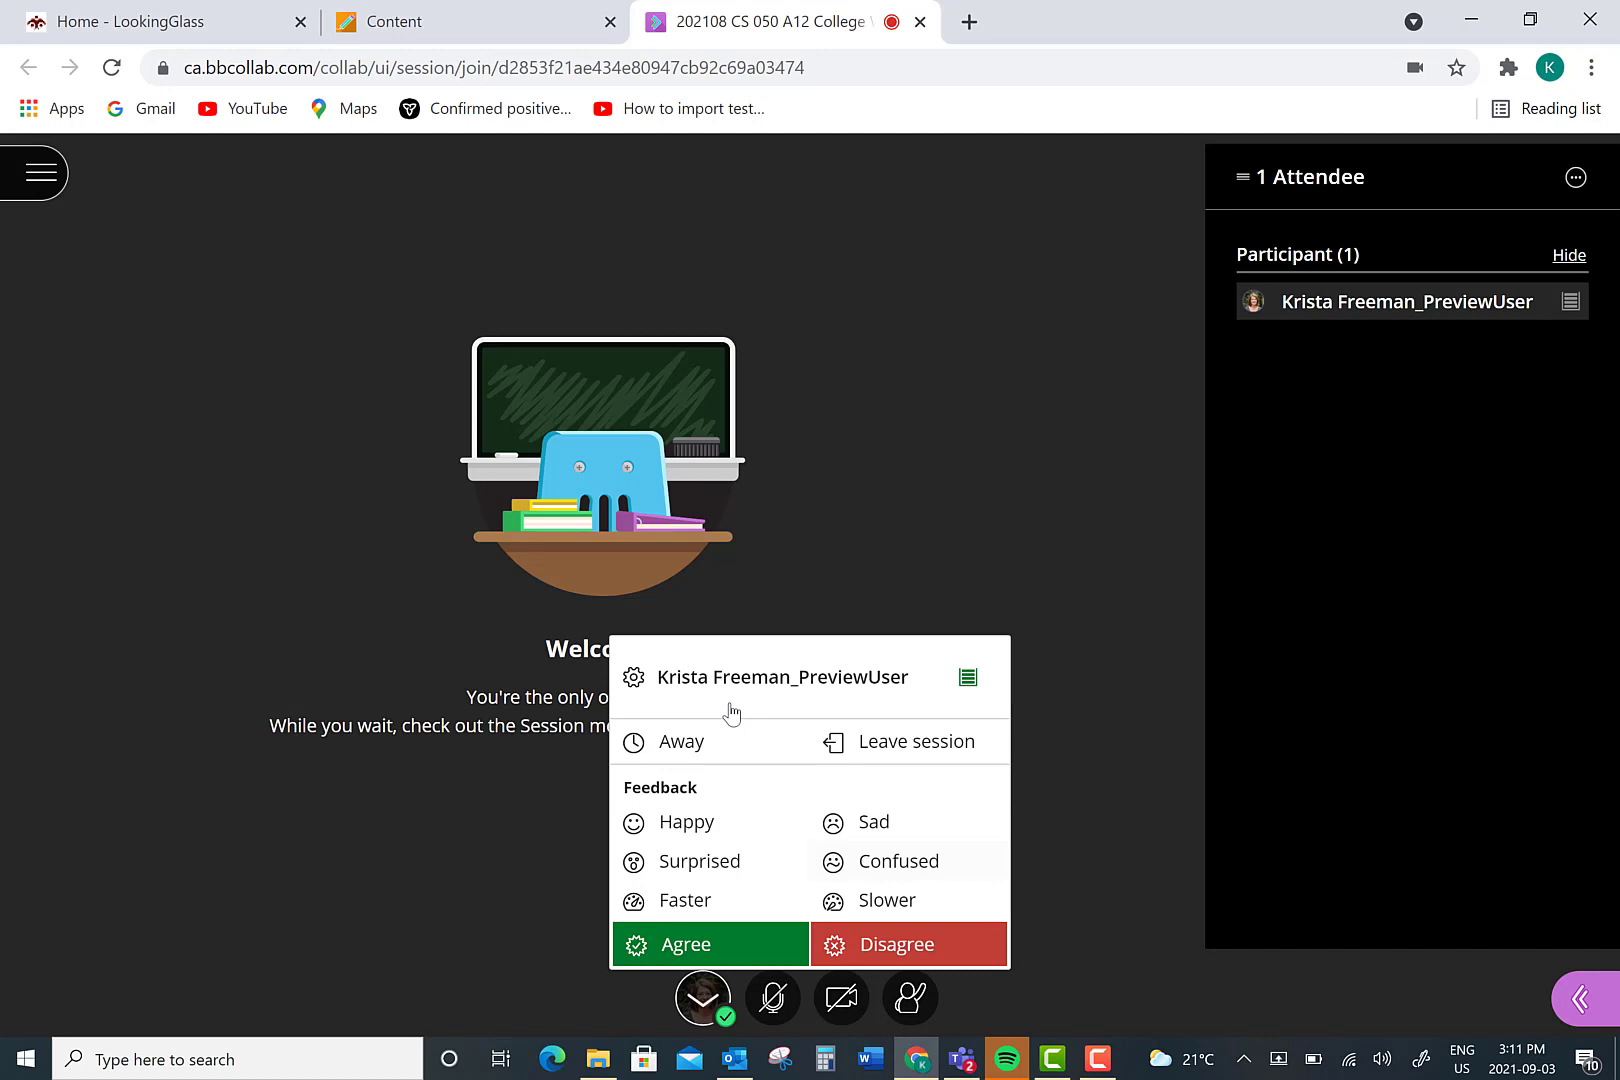
Step: Set your status to Away, then confirm I'm back! to become active again
{"action": "left_click", "coordinate": [692, 744]}
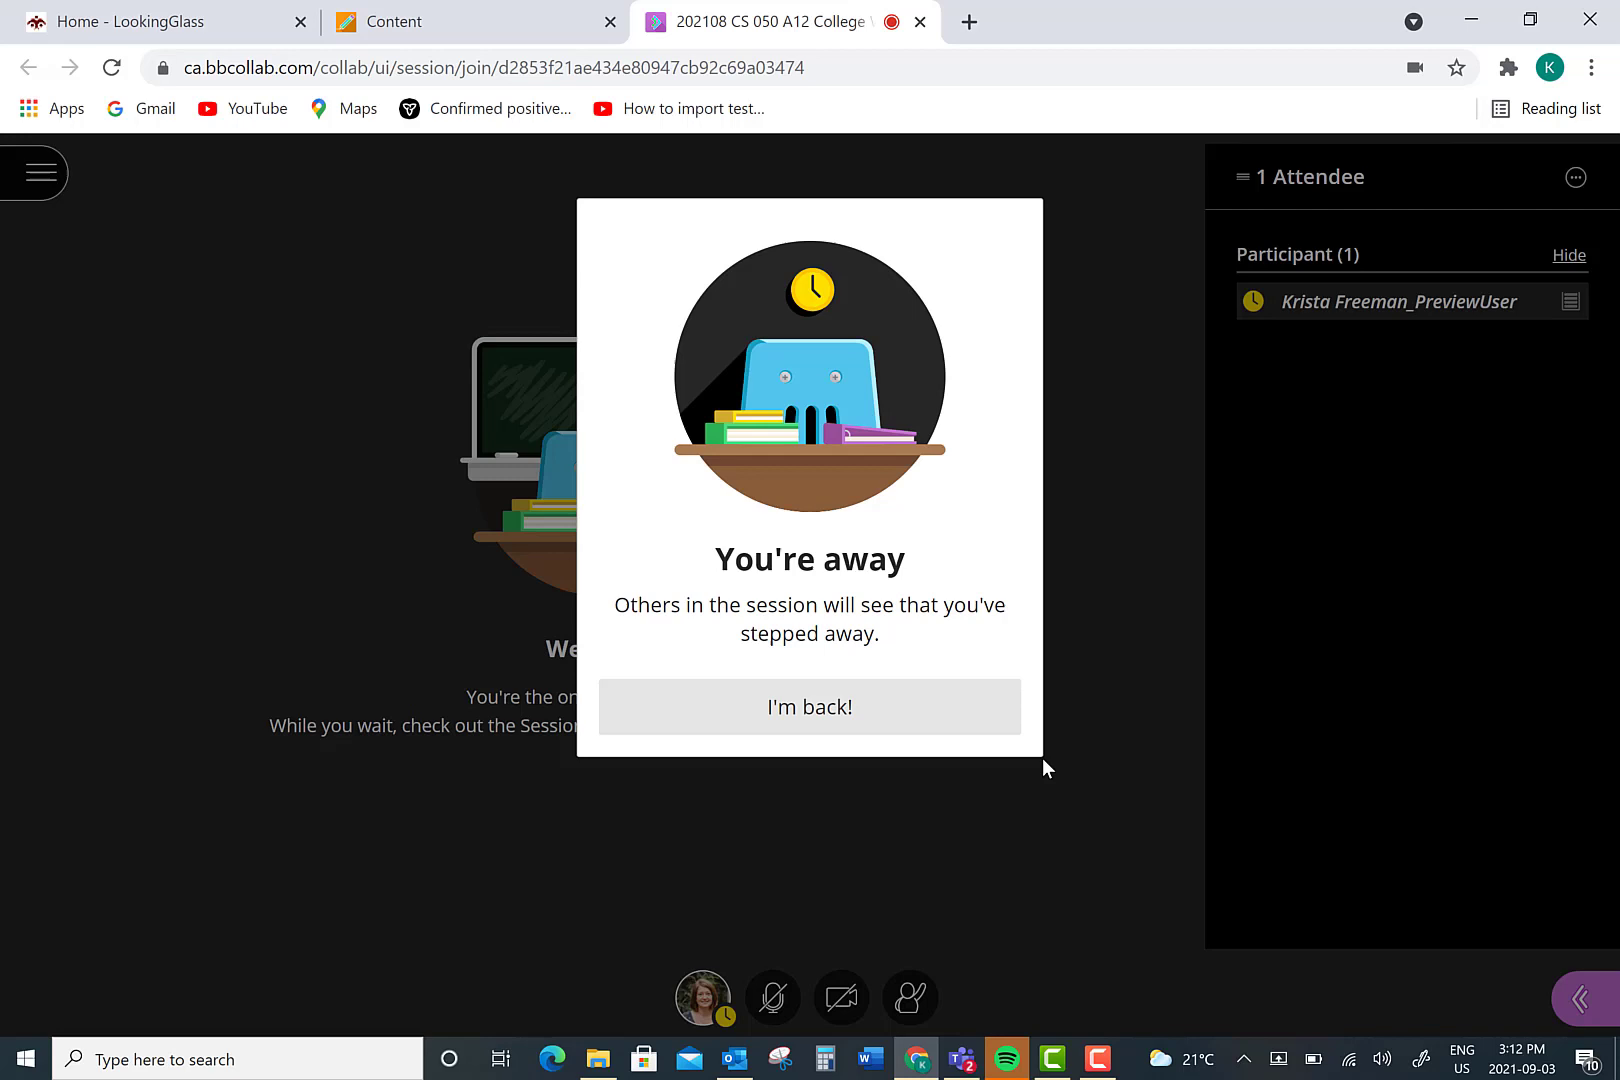
{"action": "left_click", "coordinate": [915, 723]}
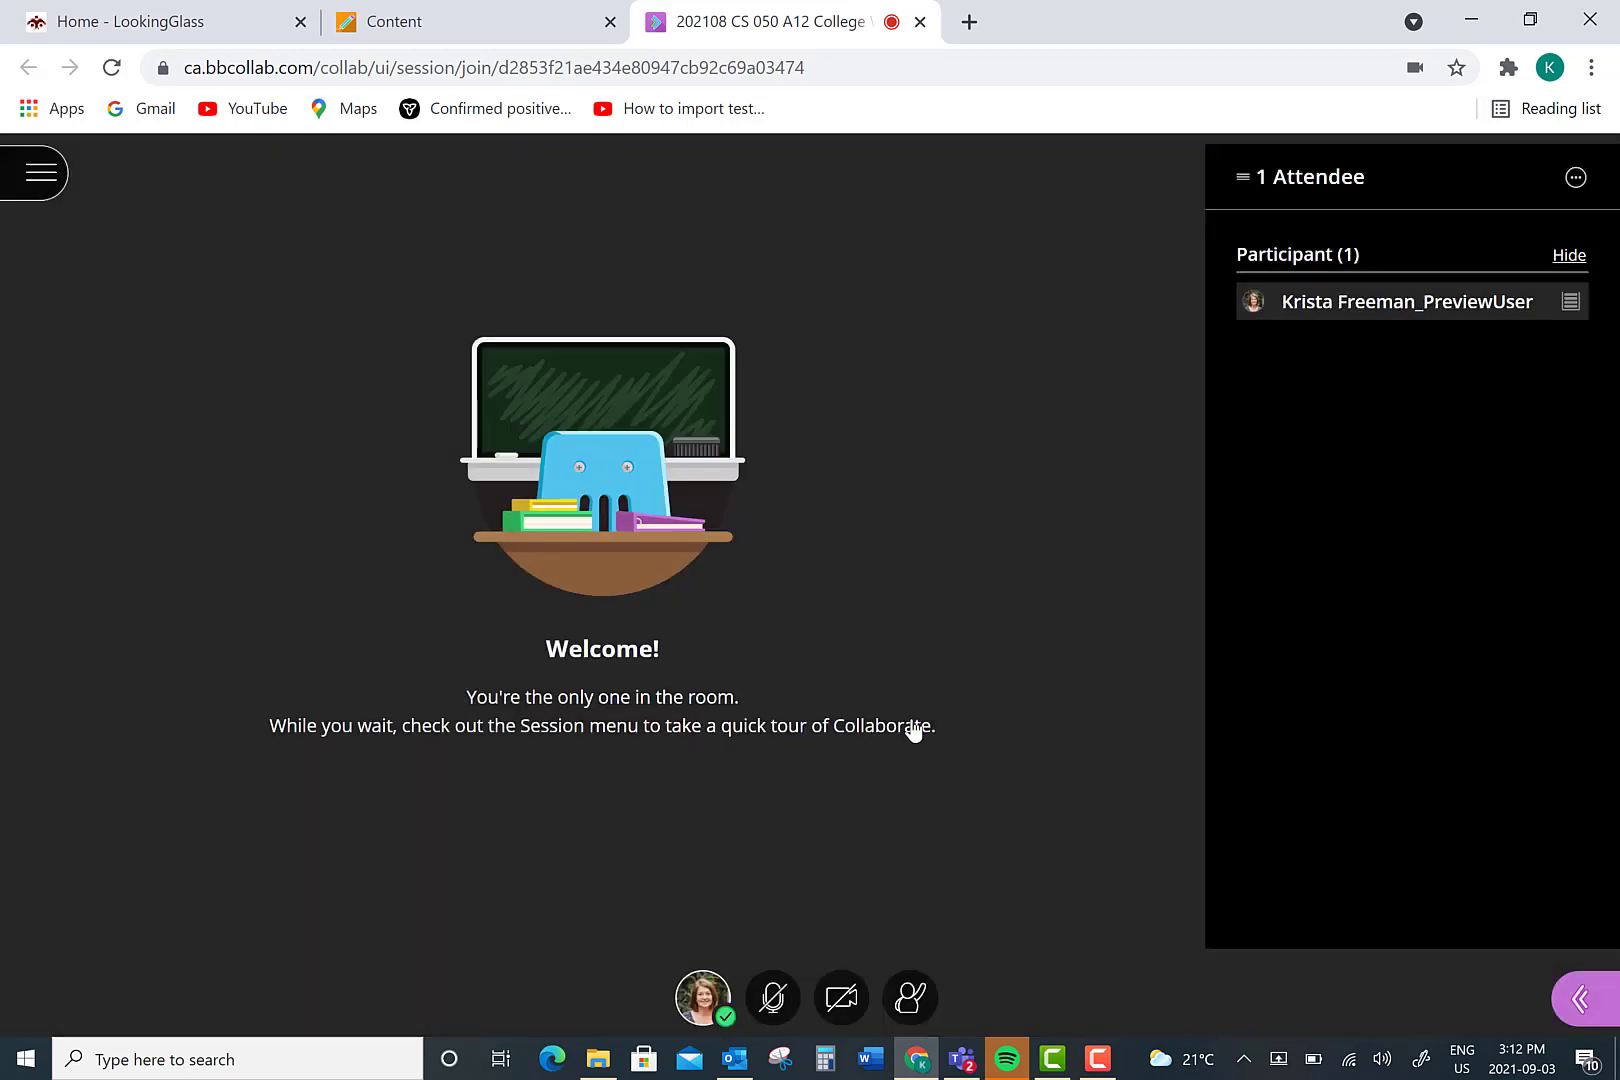
Step: Send "Is this on the test?" to the Everyone chat
{"action": "left_click", "coordinate": [1580, 999]}
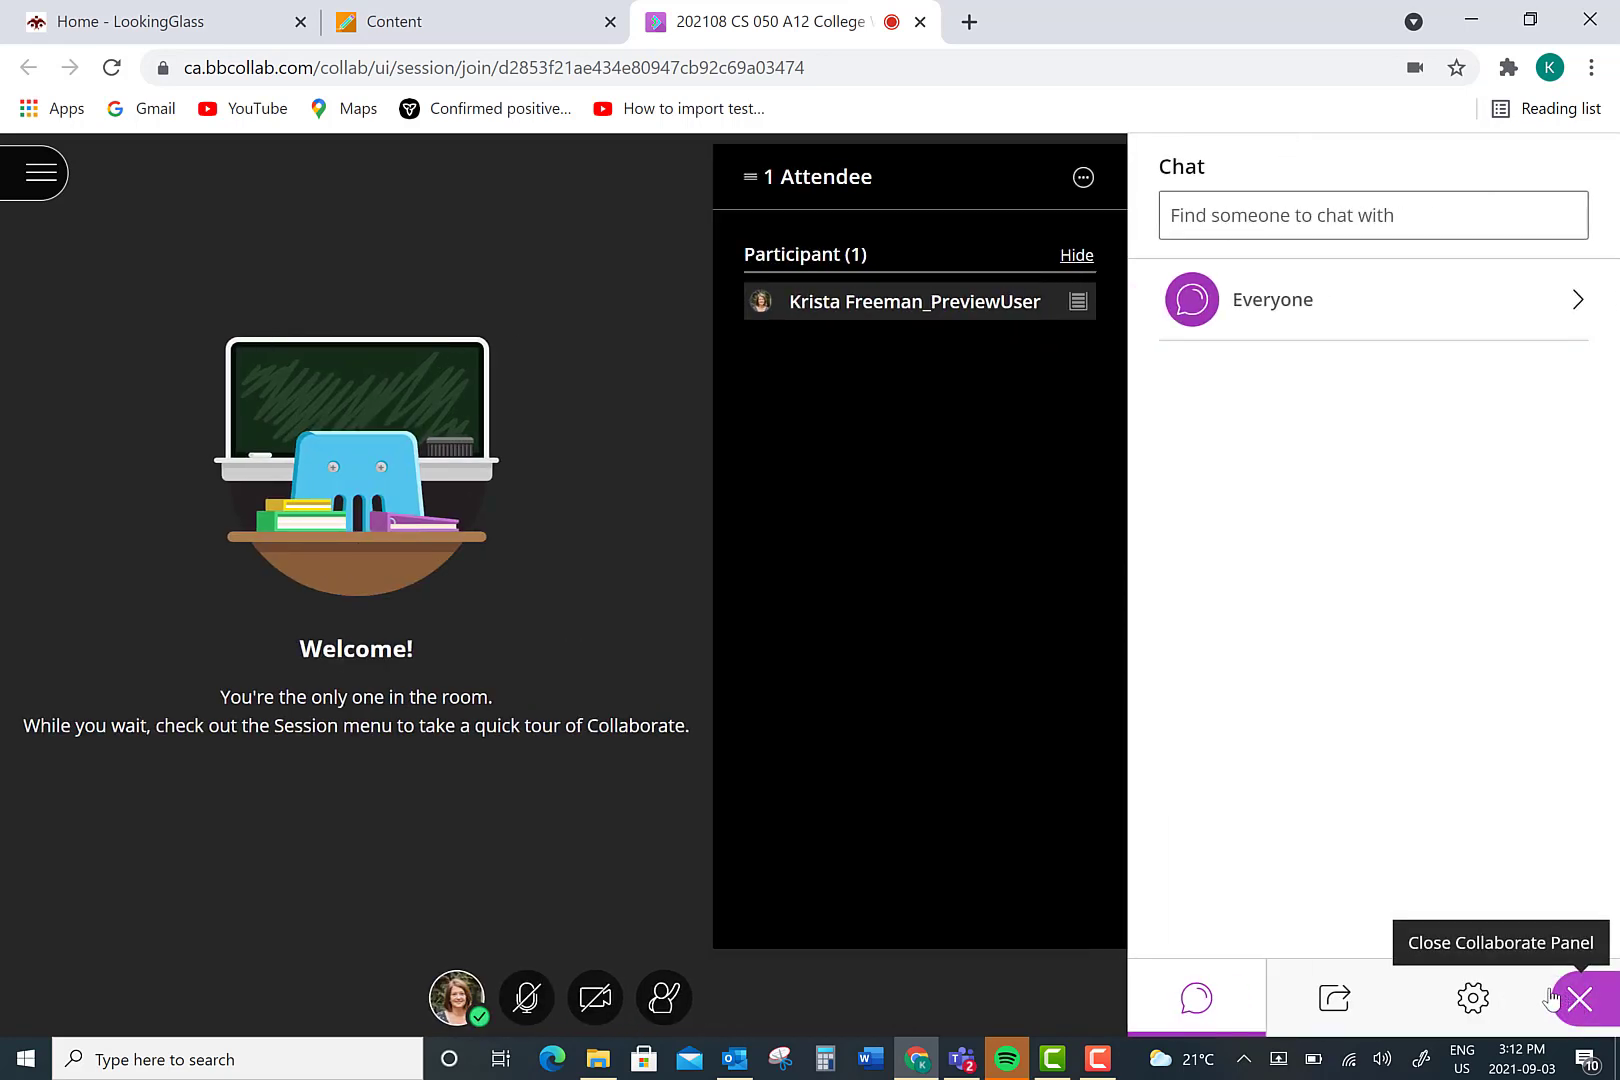
{"action": "left_click", "coordinate": [1299, 312]}
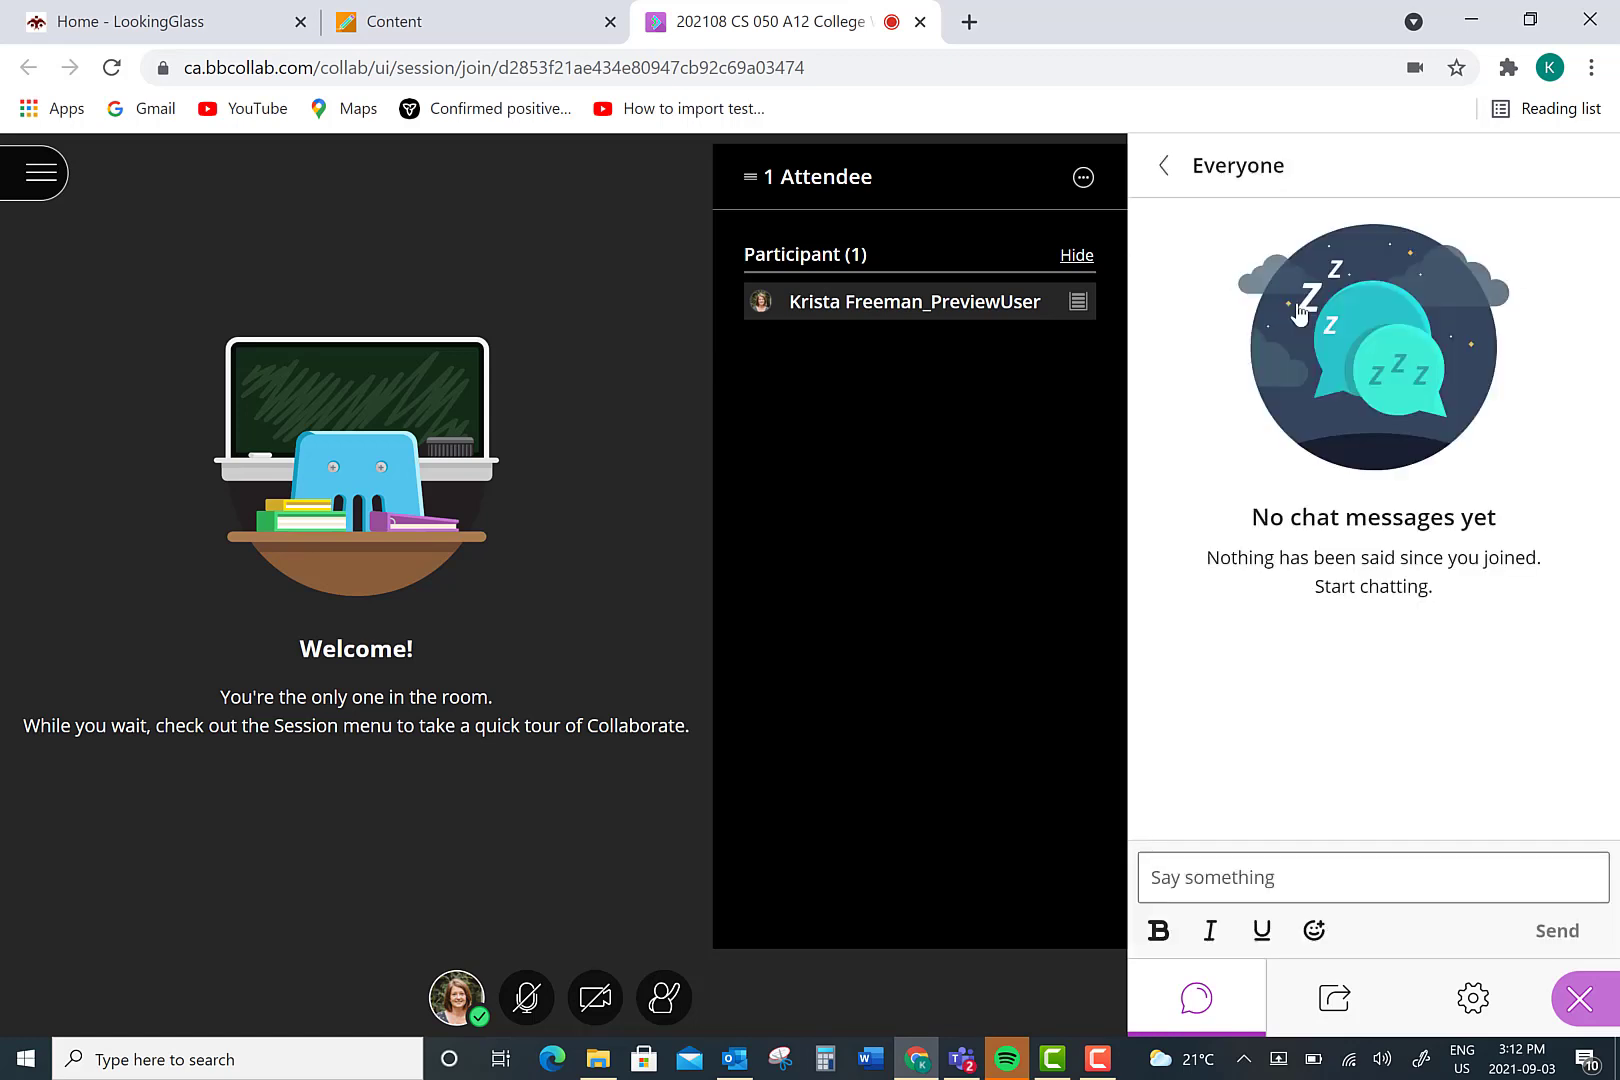
{"action": "left_click", "coordinate": [1250, 870]}
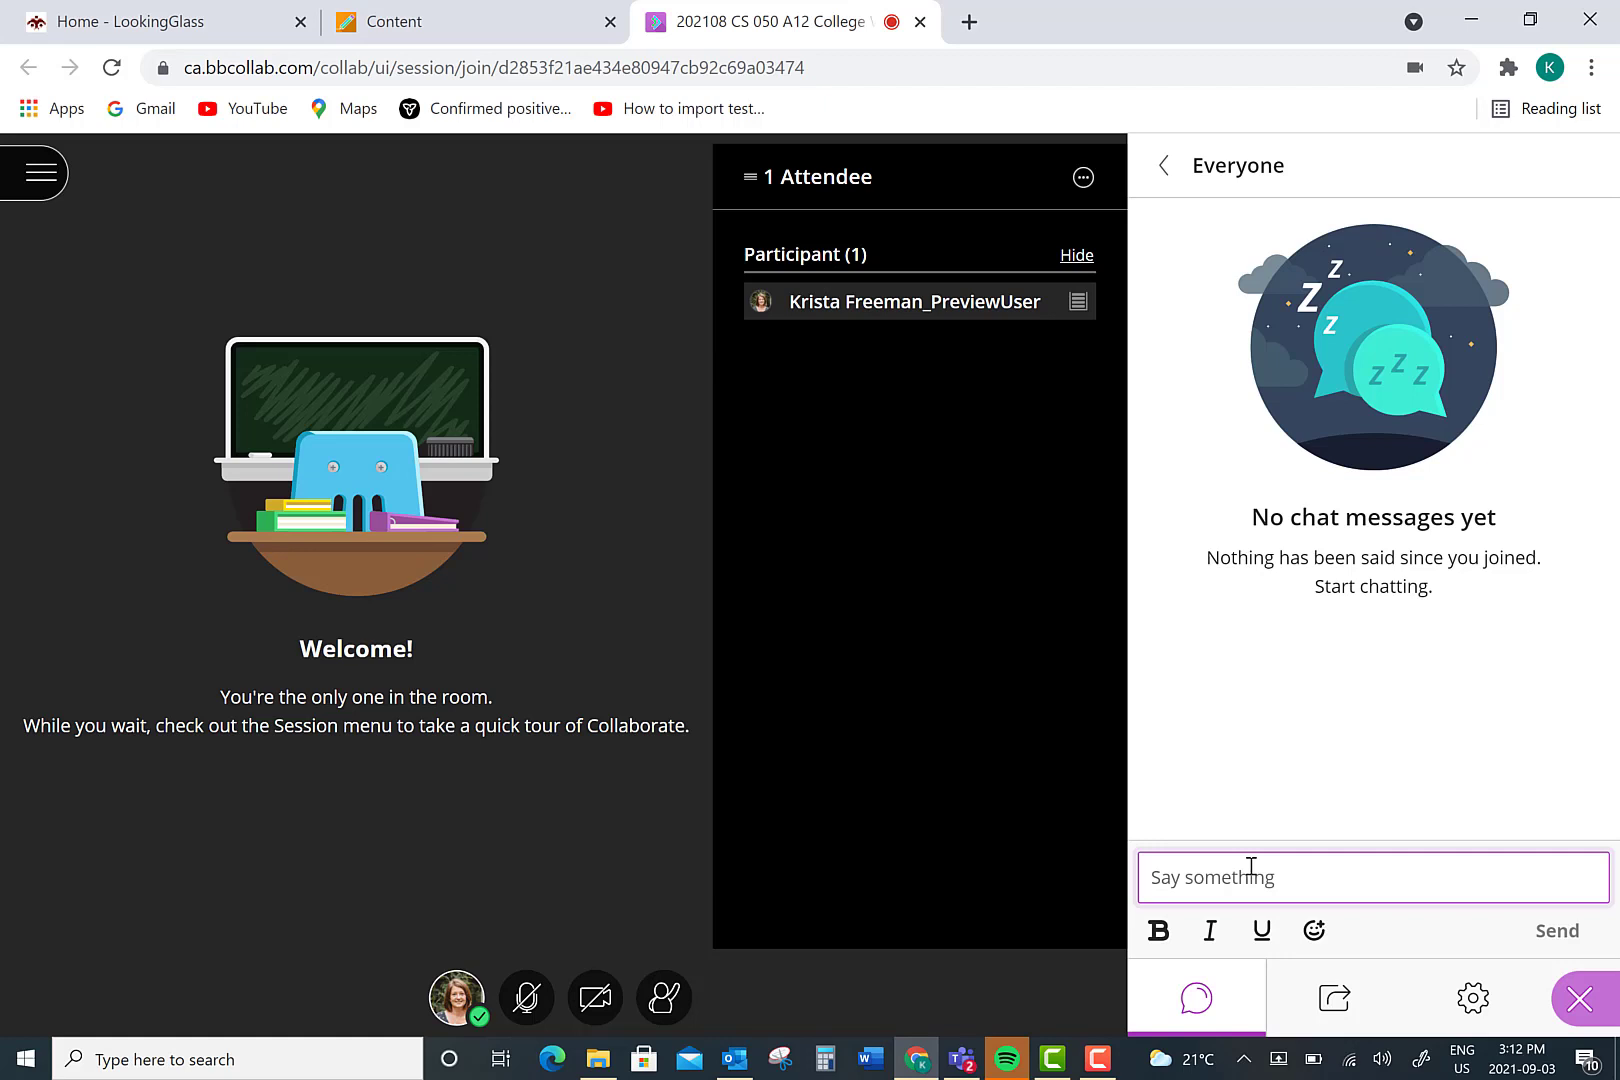
{"action": "type", "text": "I"}
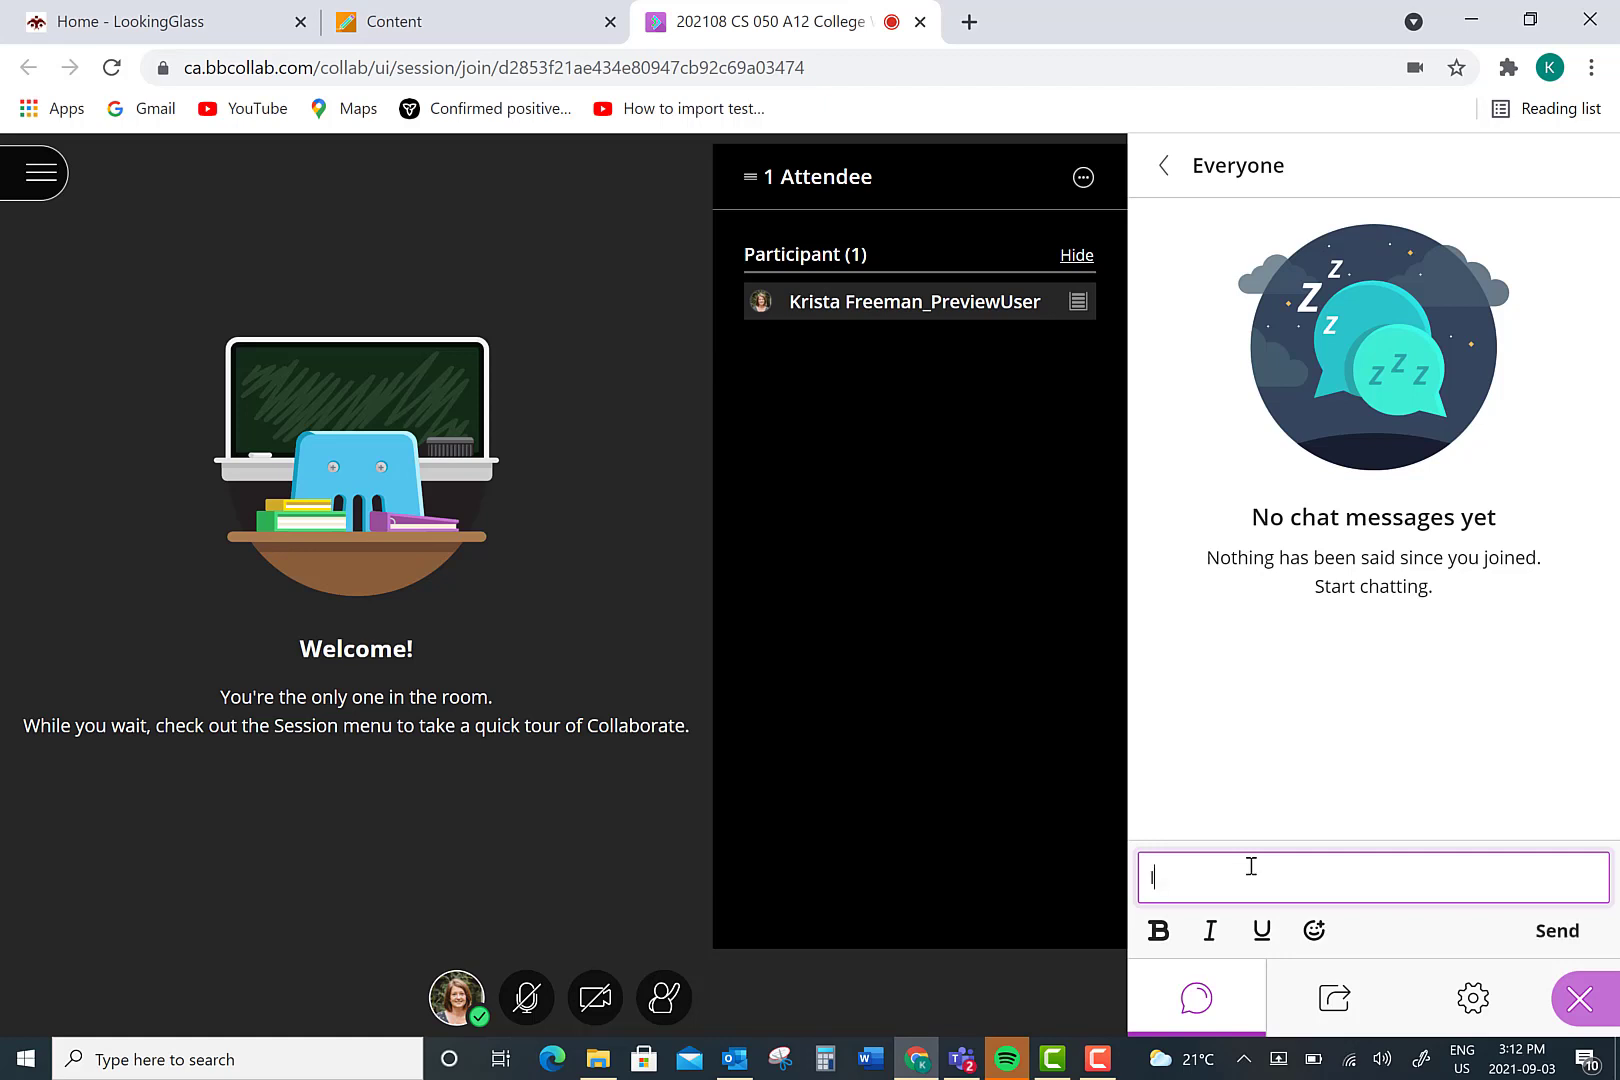
{"action": "type", "text": "s this on the test?"}
{"action": "key", "text": "Return"}
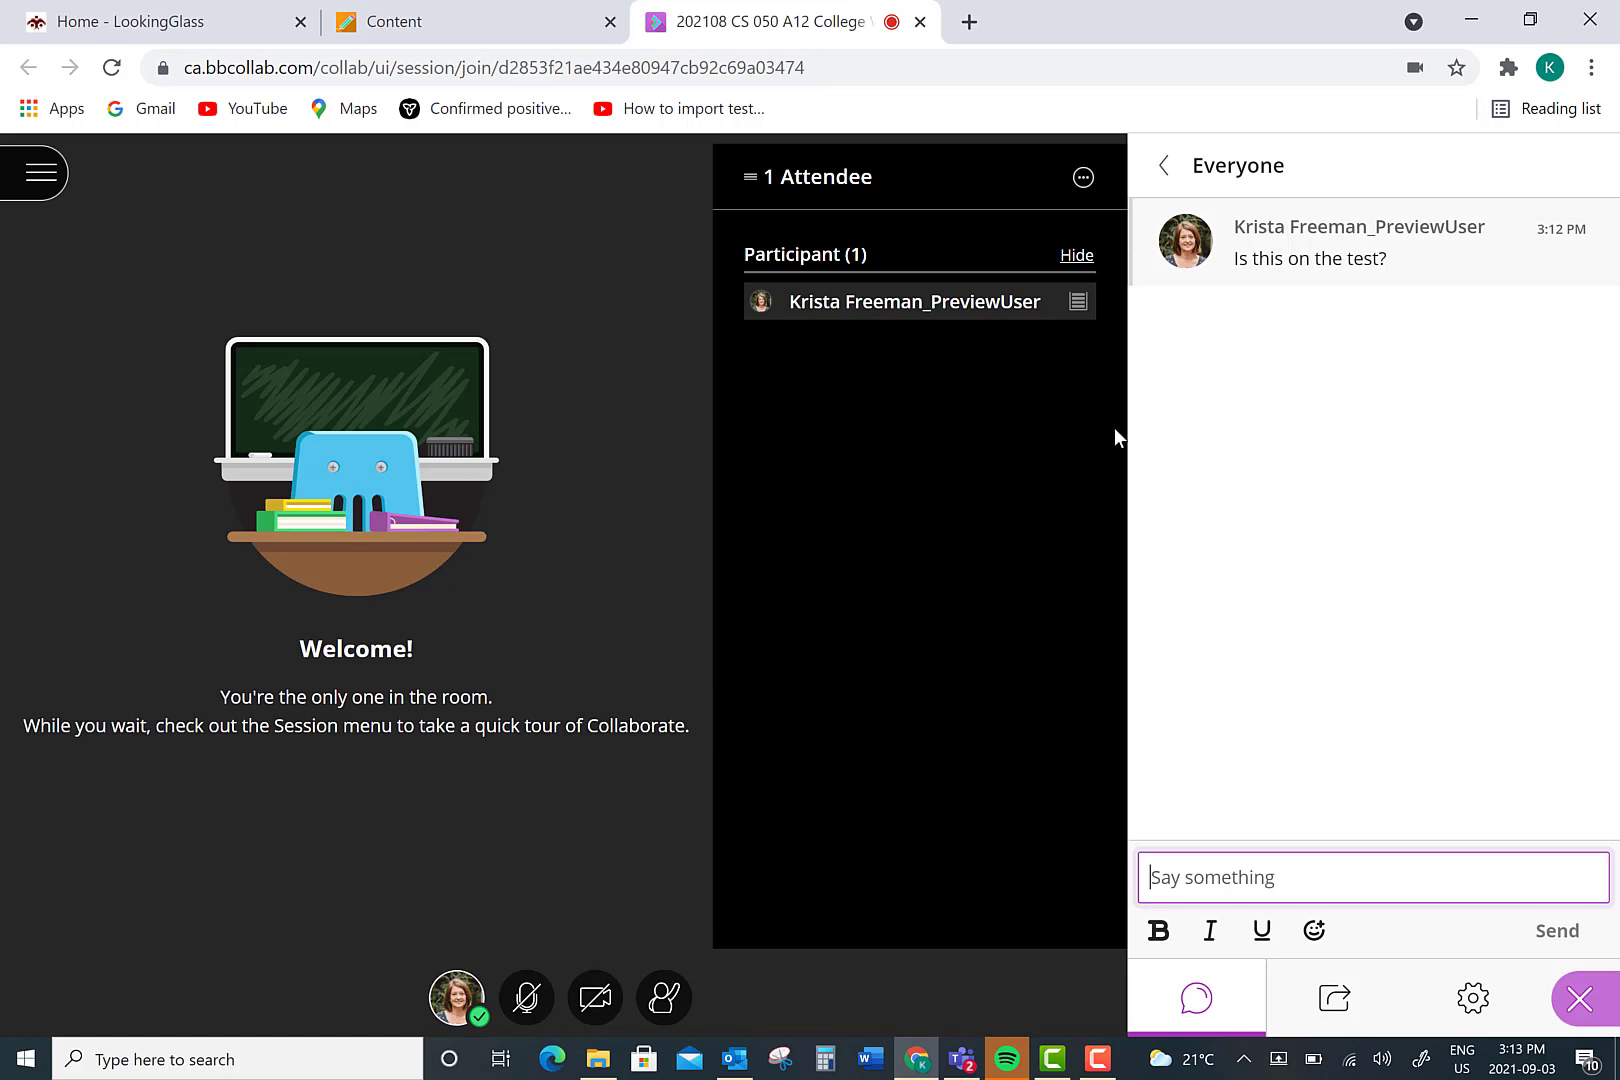
Step: Close the Bb Collaborate browser tab to return to the course Content page
{"action": "left_click", "coordinate": [920, 21]}
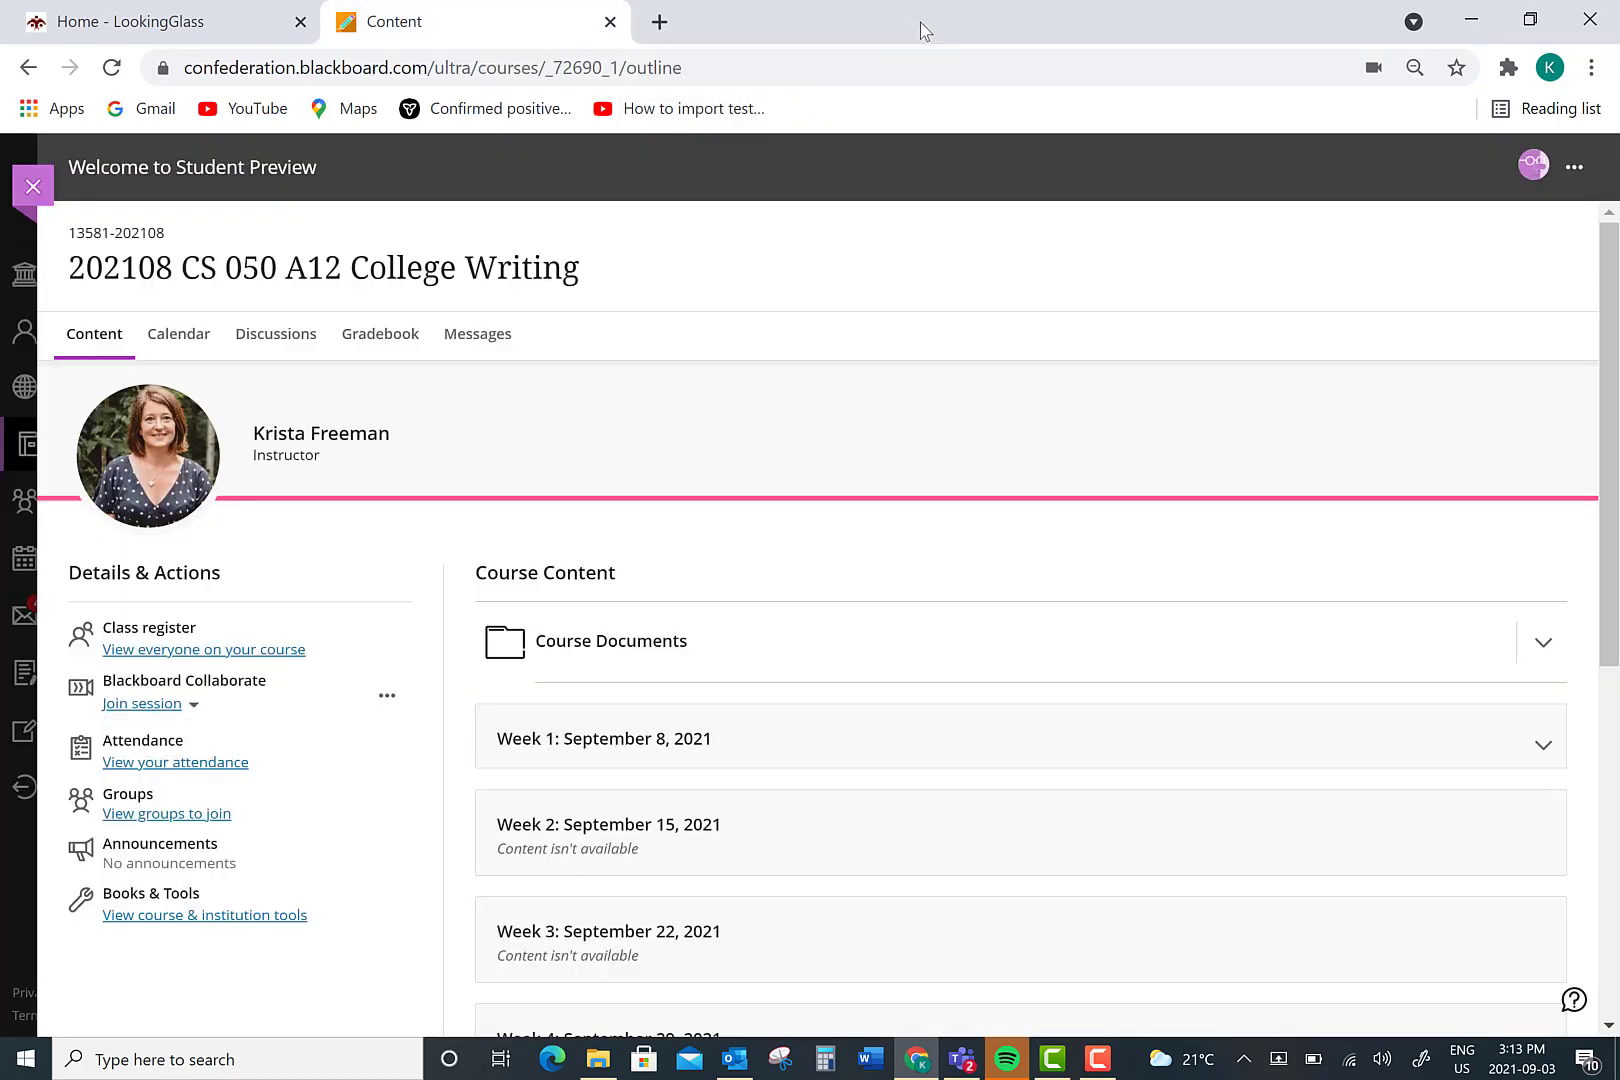